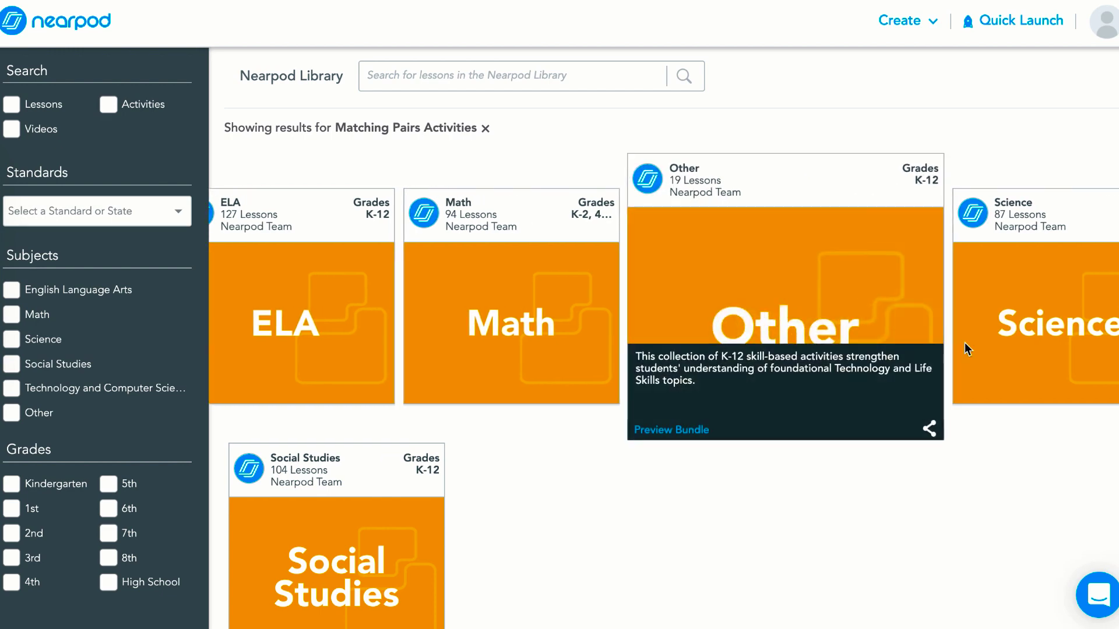
- Open the Science bundle to reach the Skill Builder: Different Landforms lesson in the editor
click(1003, 344)
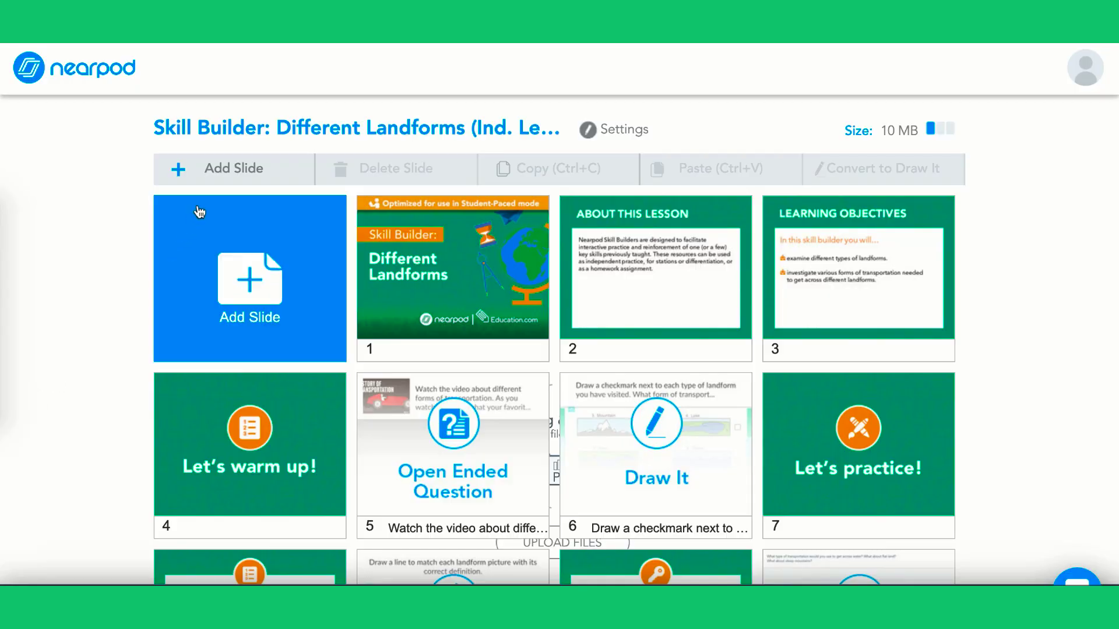
- Add a Matching Pairs slide and import the library's Landforms Identification set found by searching 'landf'
click(212, 182)
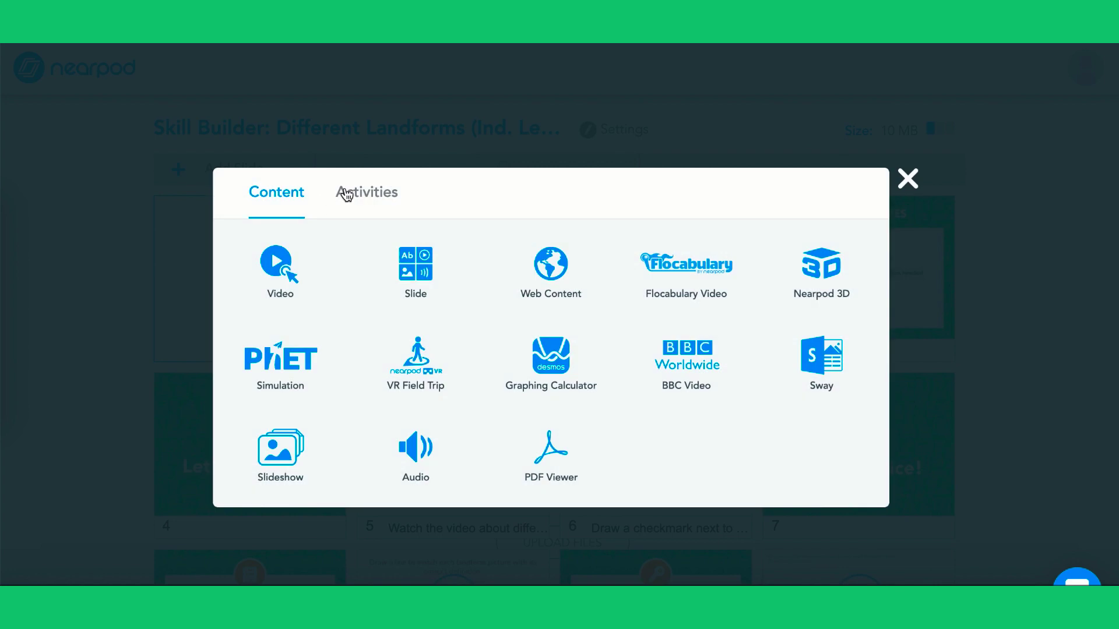
click(347, 194)
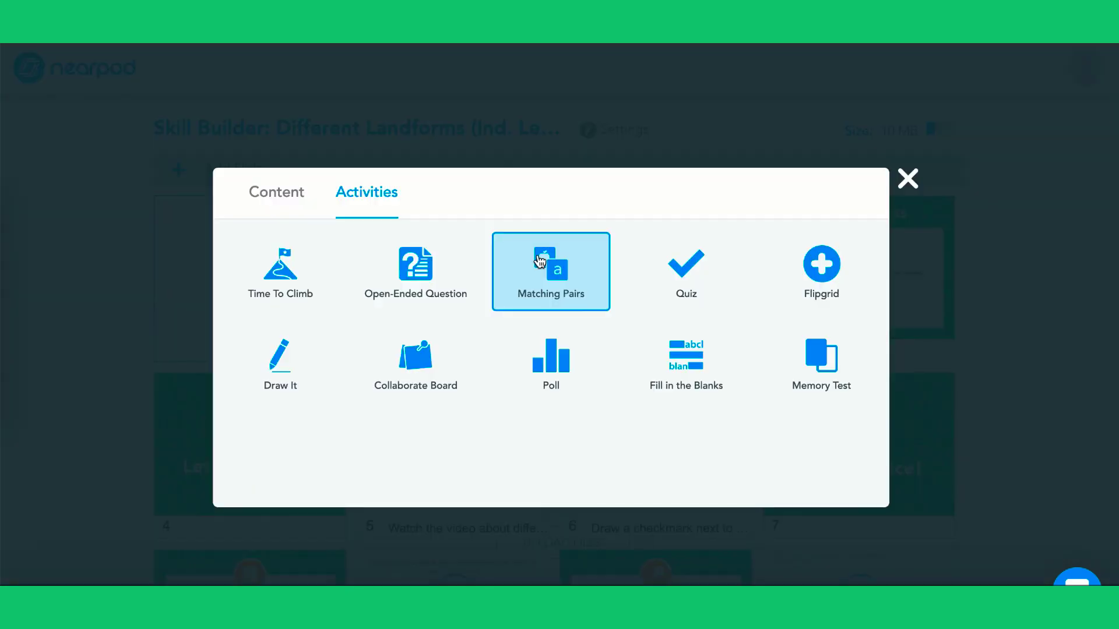
click(539, 261)
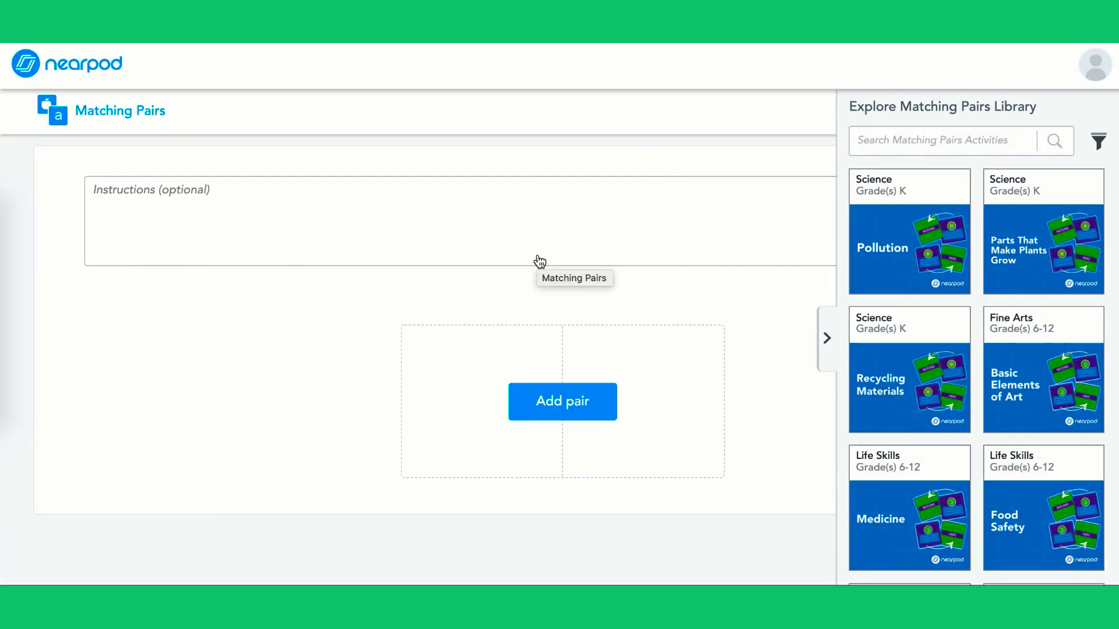
text(landforms)
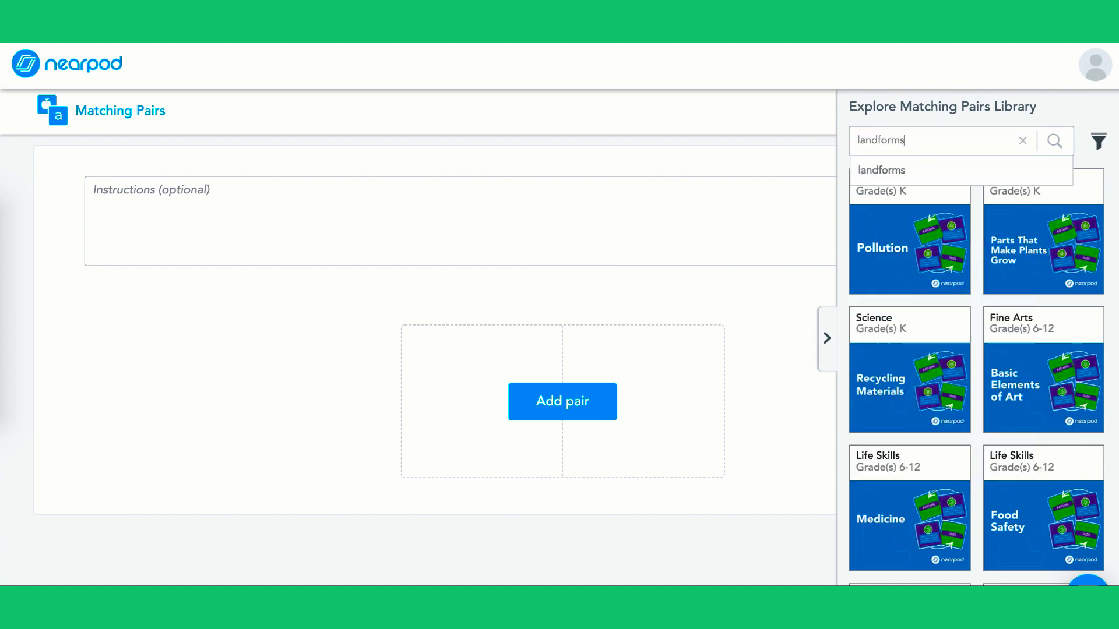
key(Return)
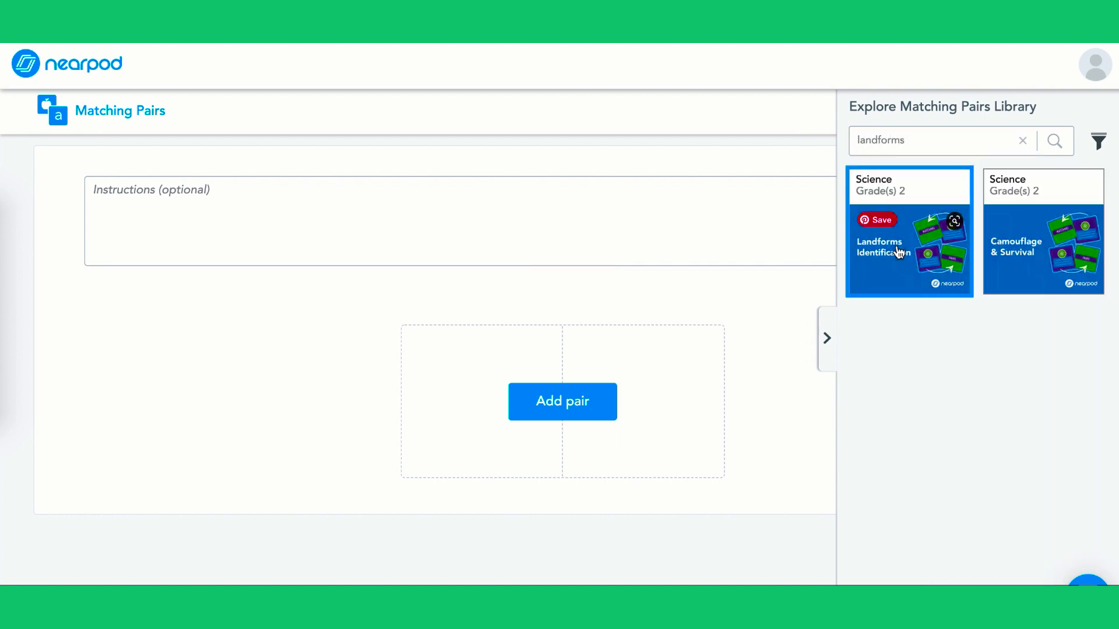
click(922, 270)
click(826, 339)
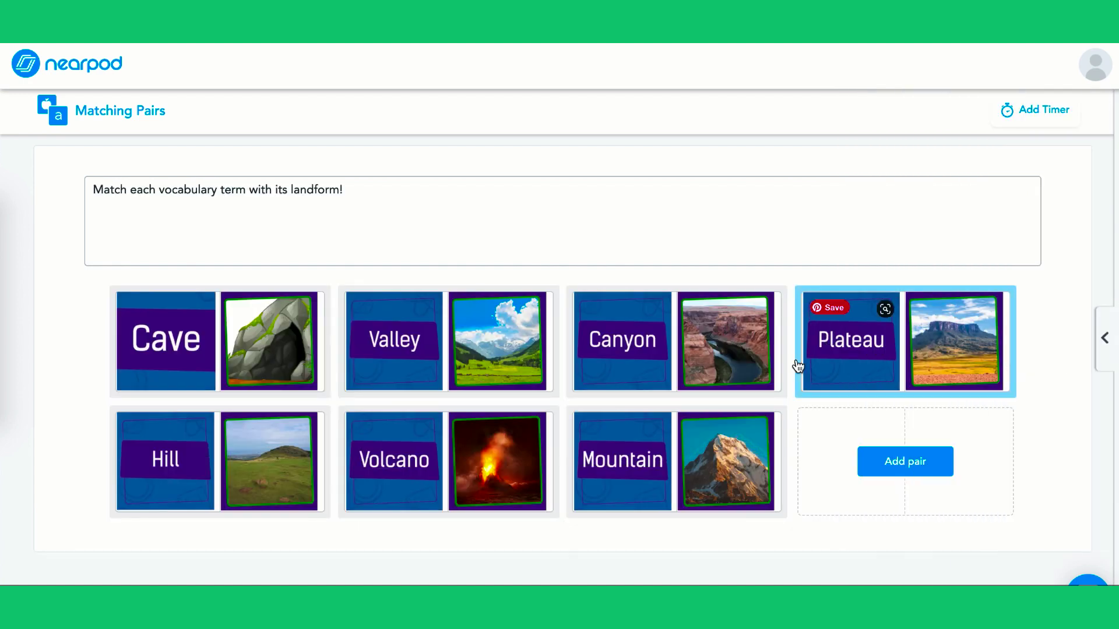
- Cancel a new eighth pair, then open the Volcano pair (Pair 6) for editing
click(917, 466)
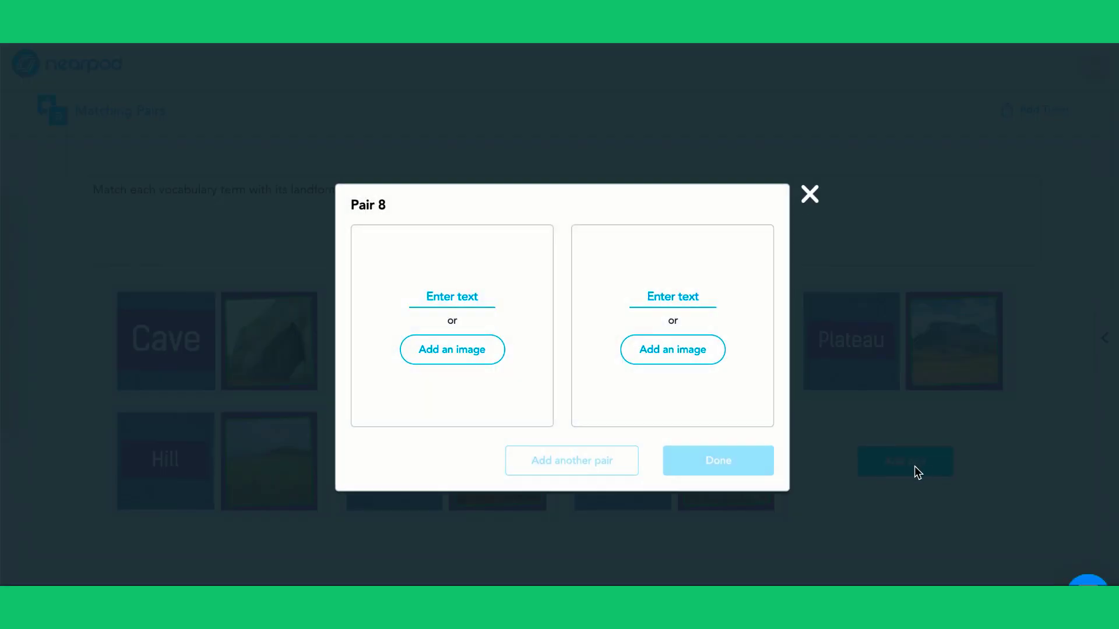
click(809, 196)
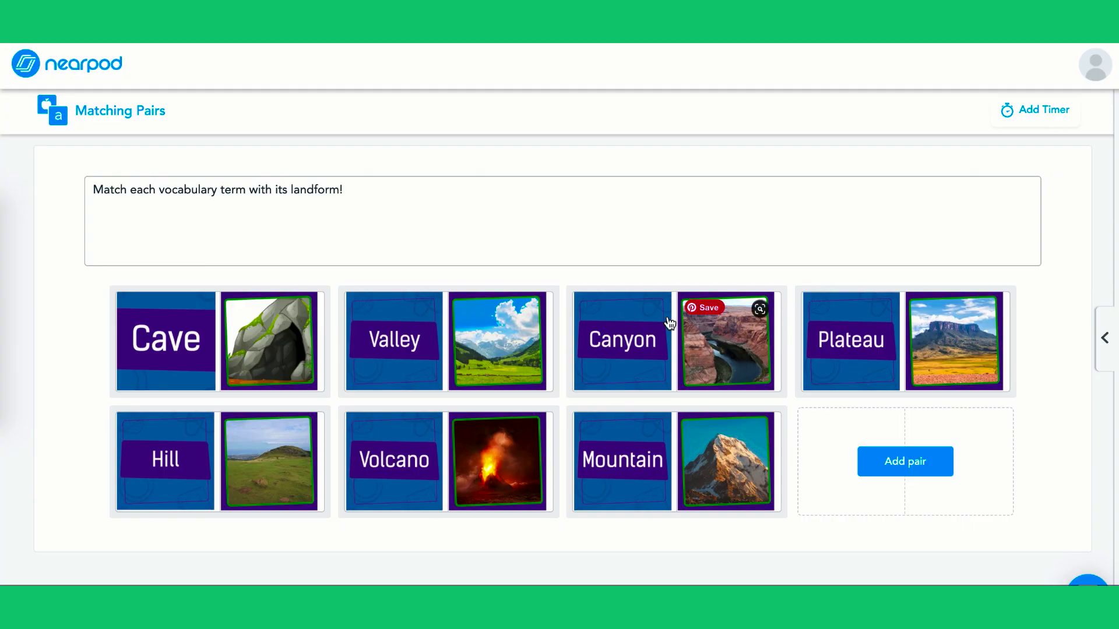
click(449, 463)
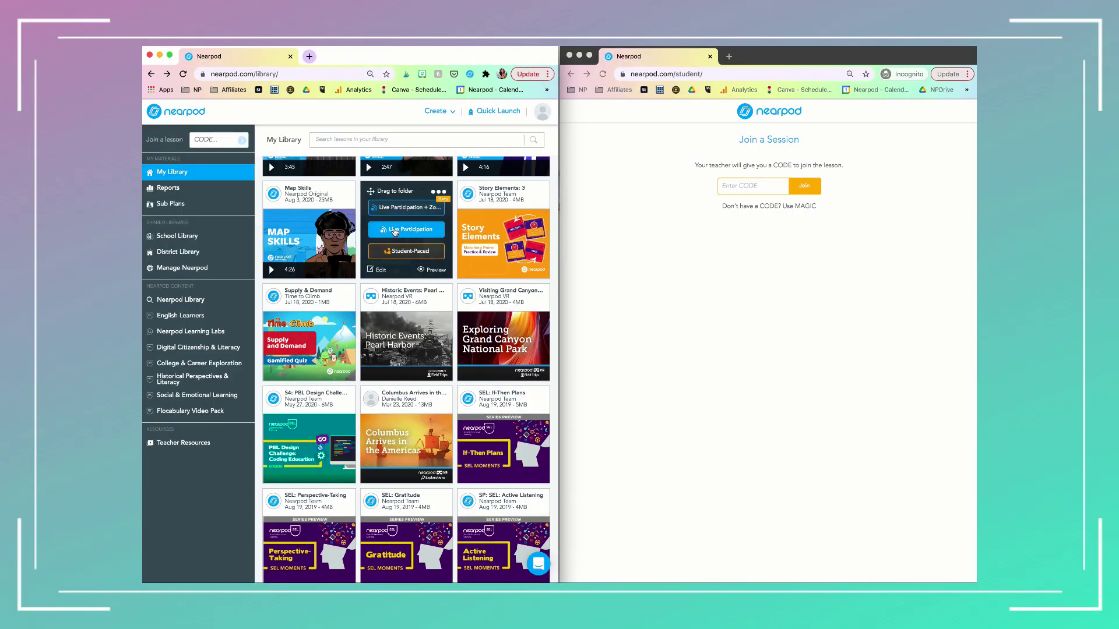
- Launch Staying Connected live, dismiss the join code, and advance three slides to slide 5
click(395, 232)
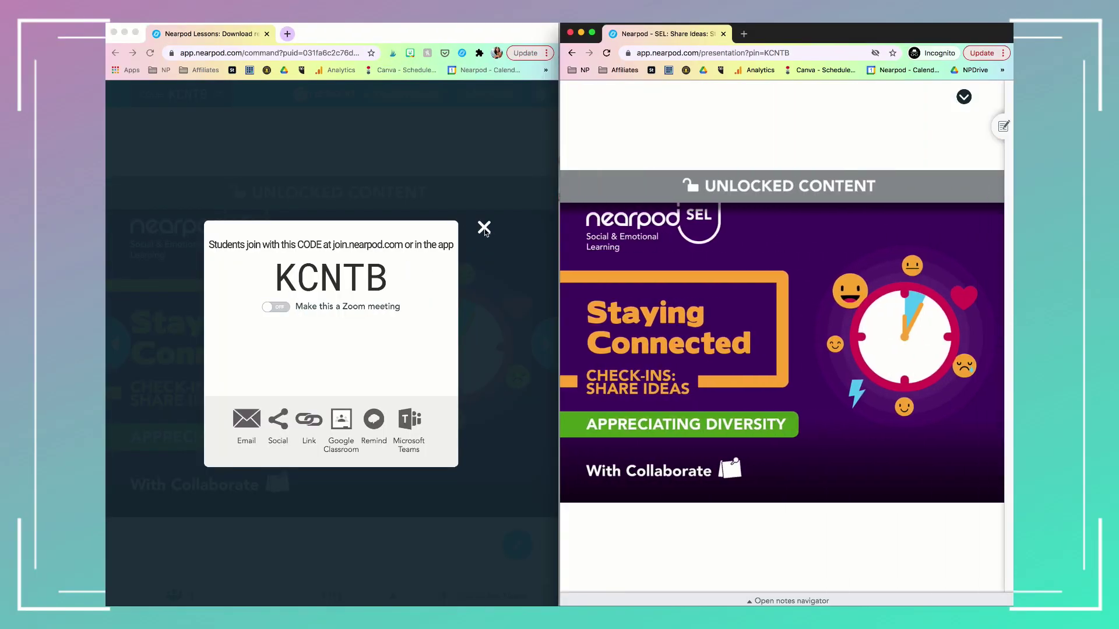
click(484, 229)
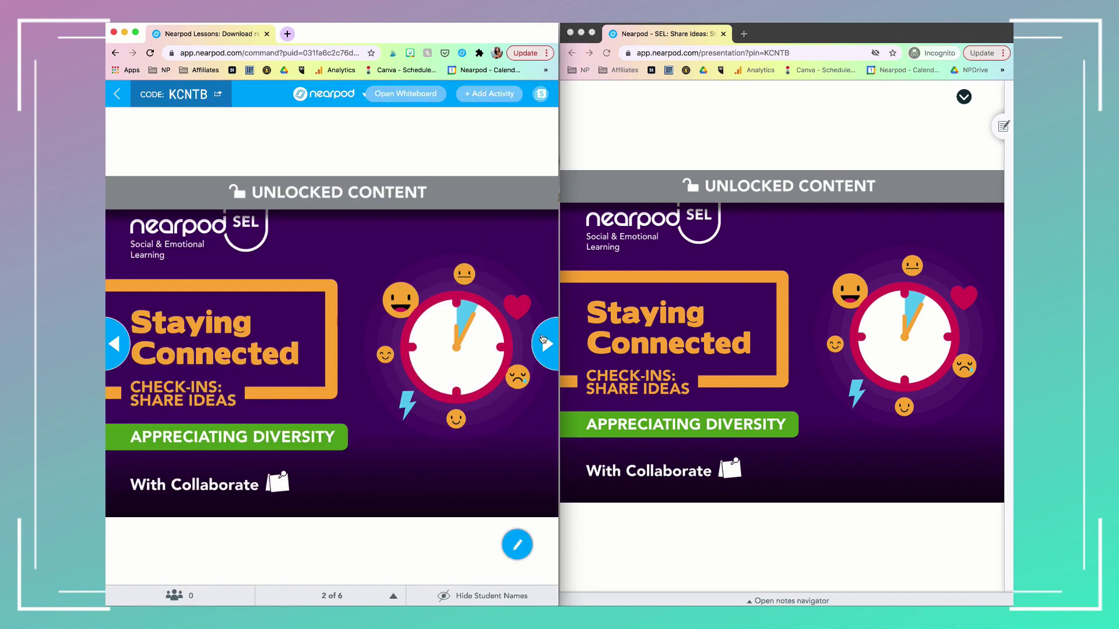
click(542, 340)
click(543, 340)
click(543, 340)
- On a live whiteboard, highlight 'How do you feel' and draw a smiley, then close it
click(410, 97)
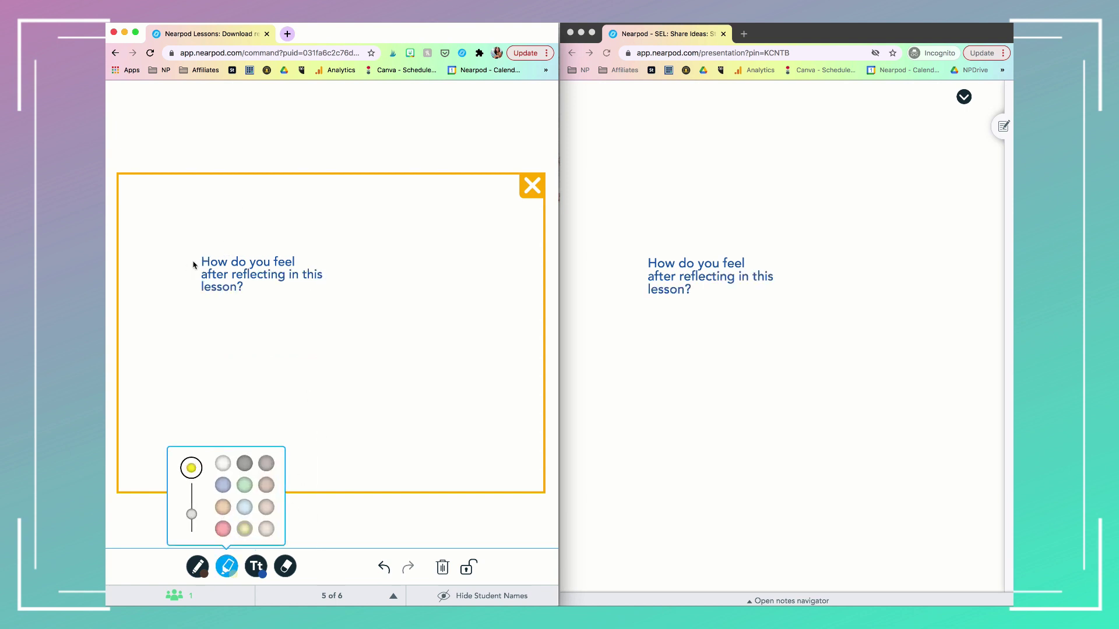
drag(187, 262, 217, 265)
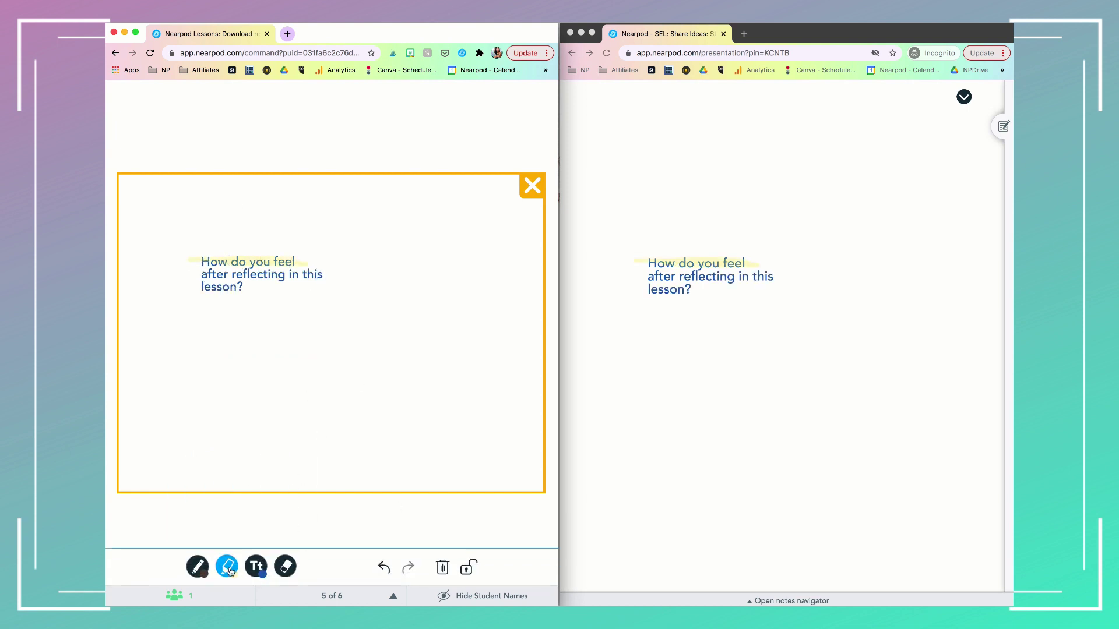
drag(351, 324, 351, 357)
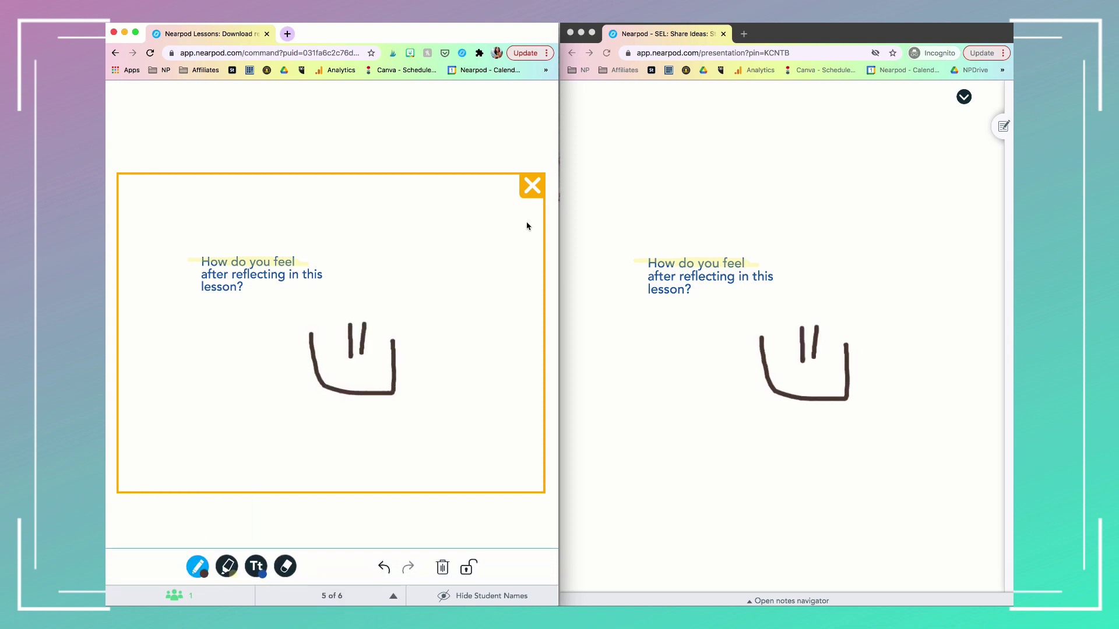
click(532, 187)
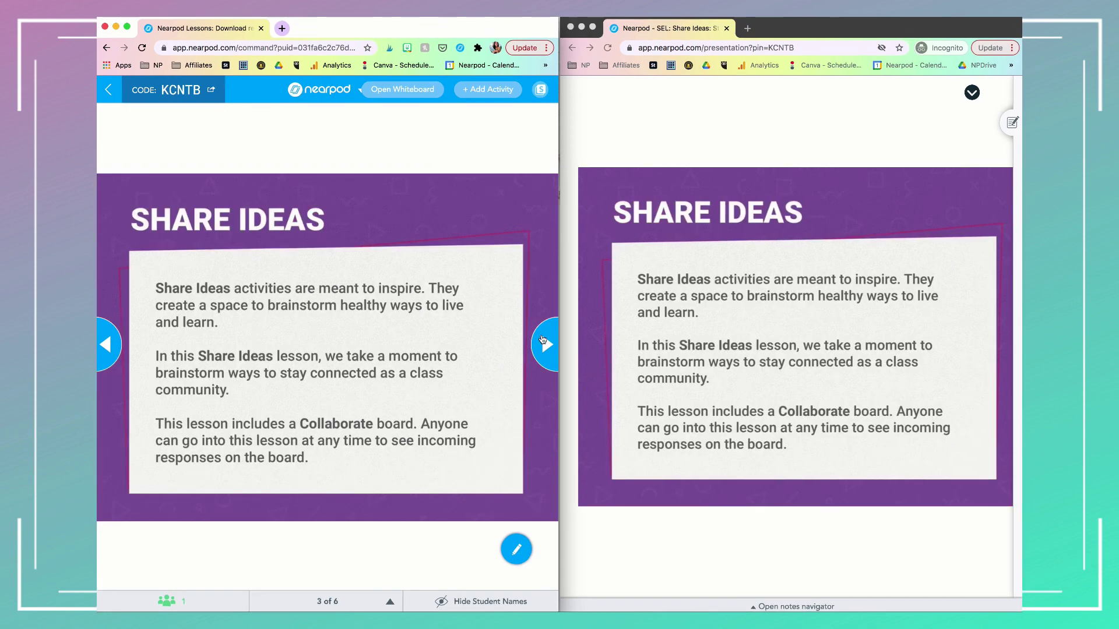
- Advance the slide, decline comment approval, and start a fresh blank whiteboard
click(542, 340)
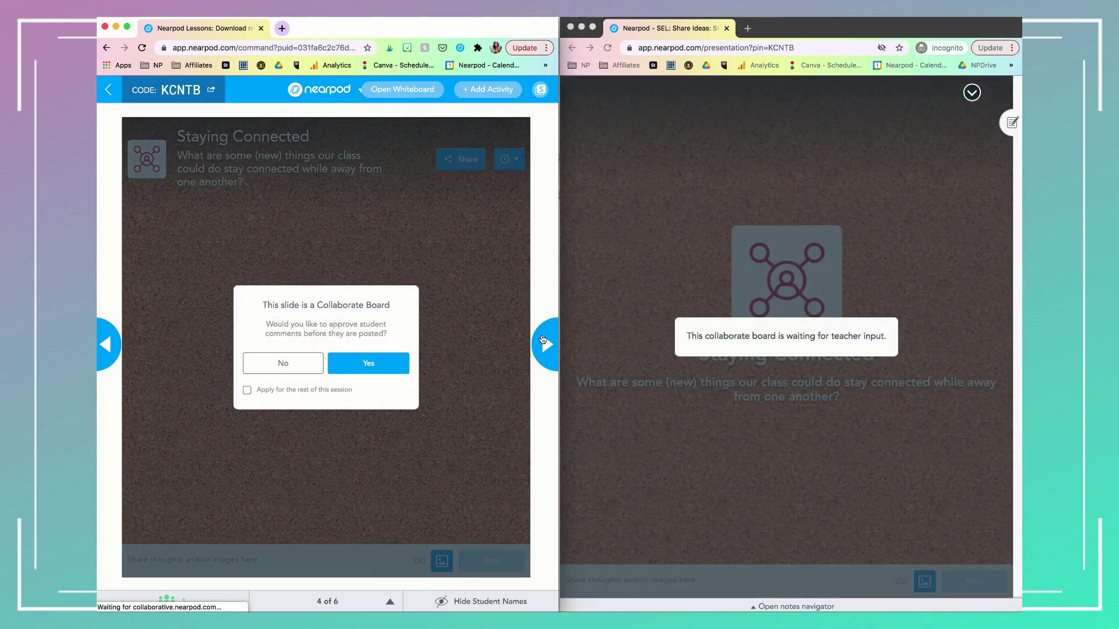
click(544, 342)
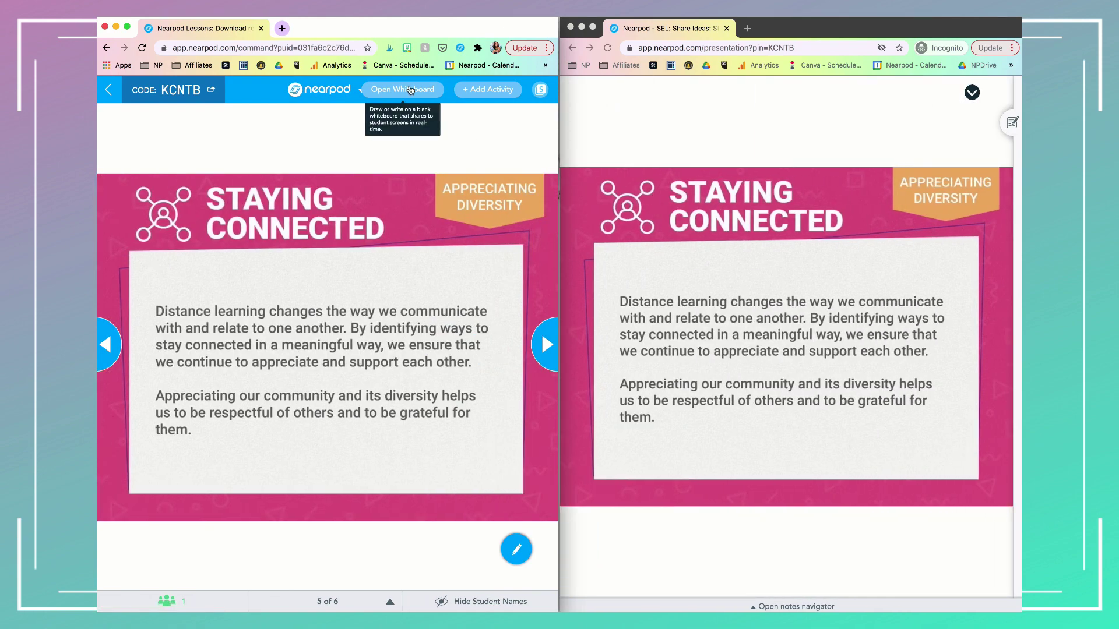
click(407, 90)
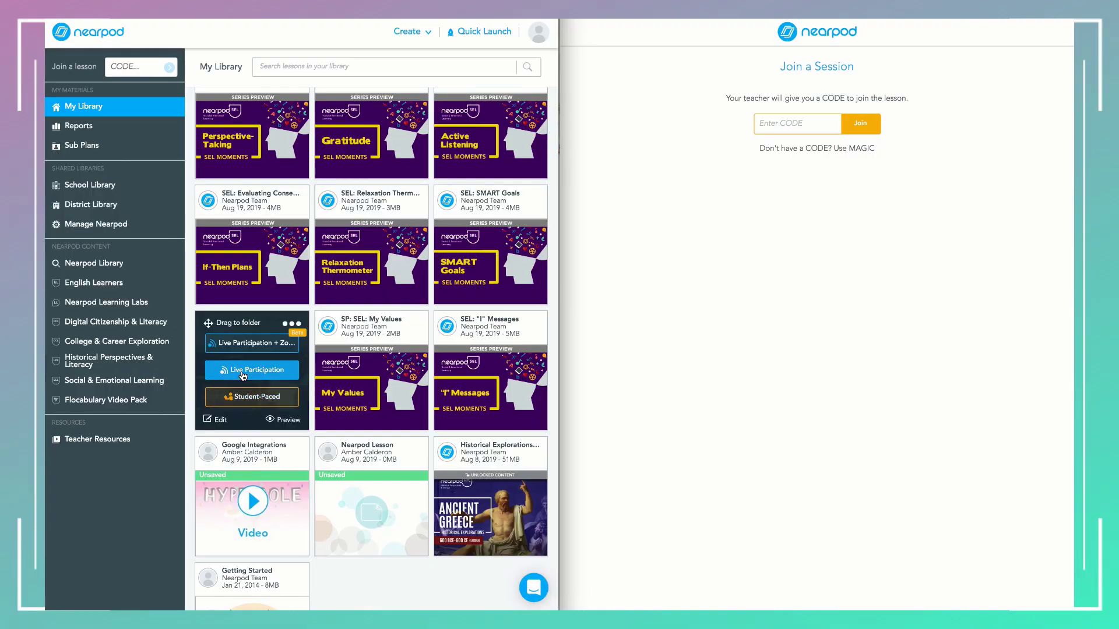
- Launch Glows and Grows live, join as a student, and advance to the About This Activity slide
click(292, 296)
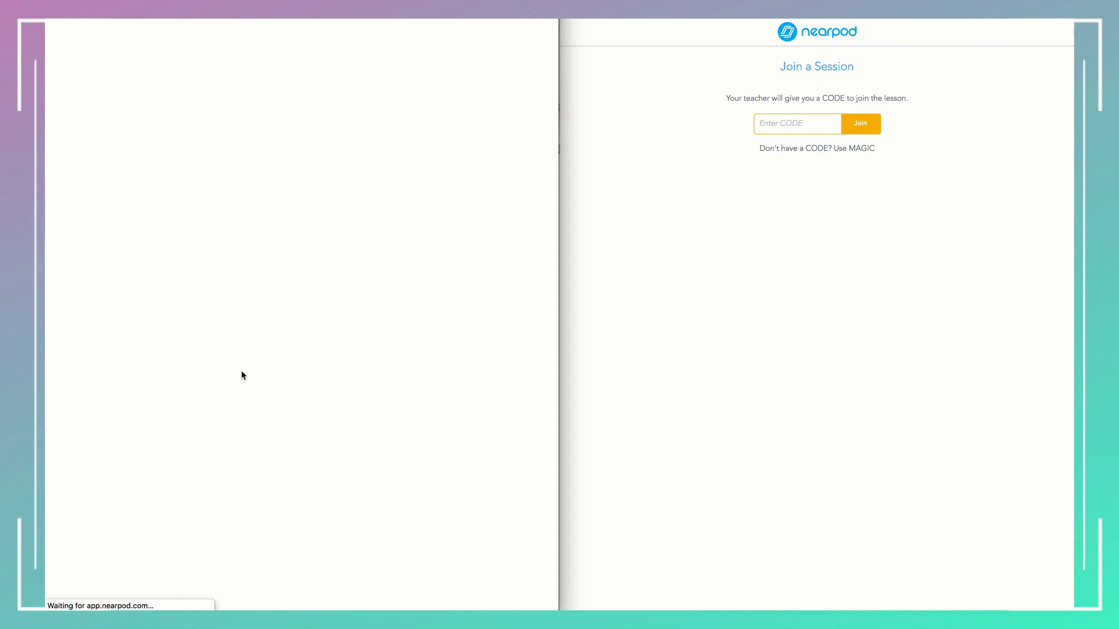
click(868, 133)
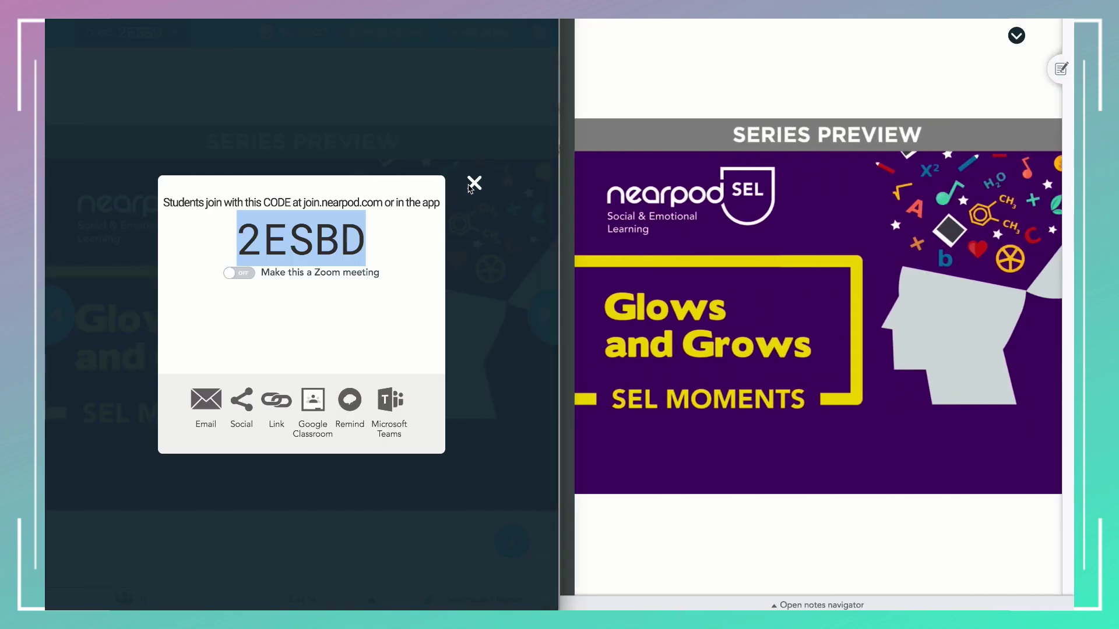
click(475, 185)
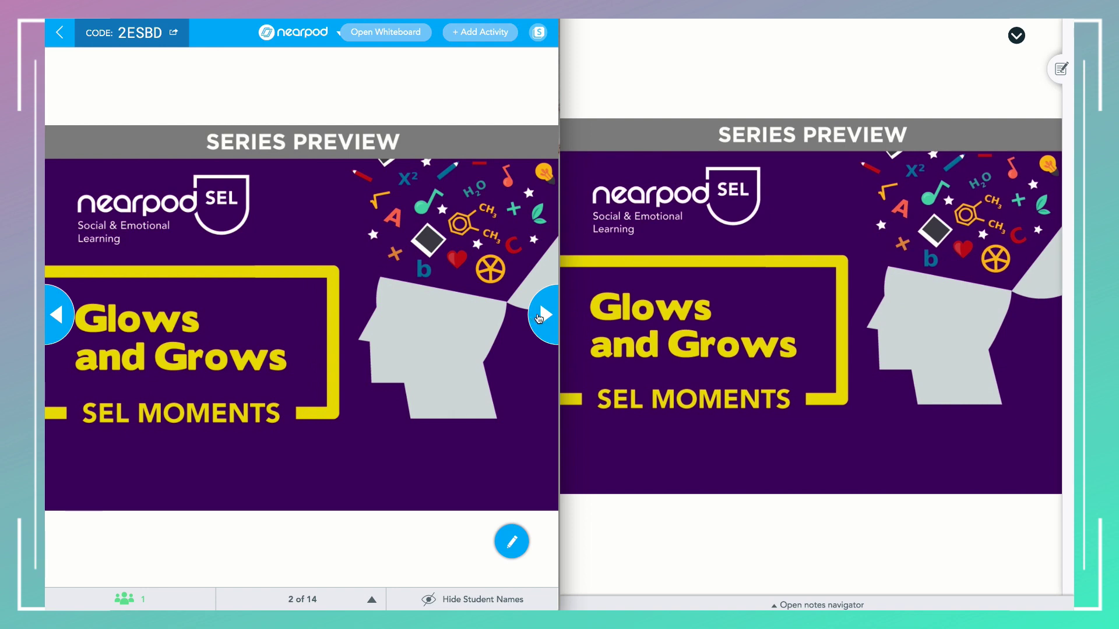
click(539, 317)
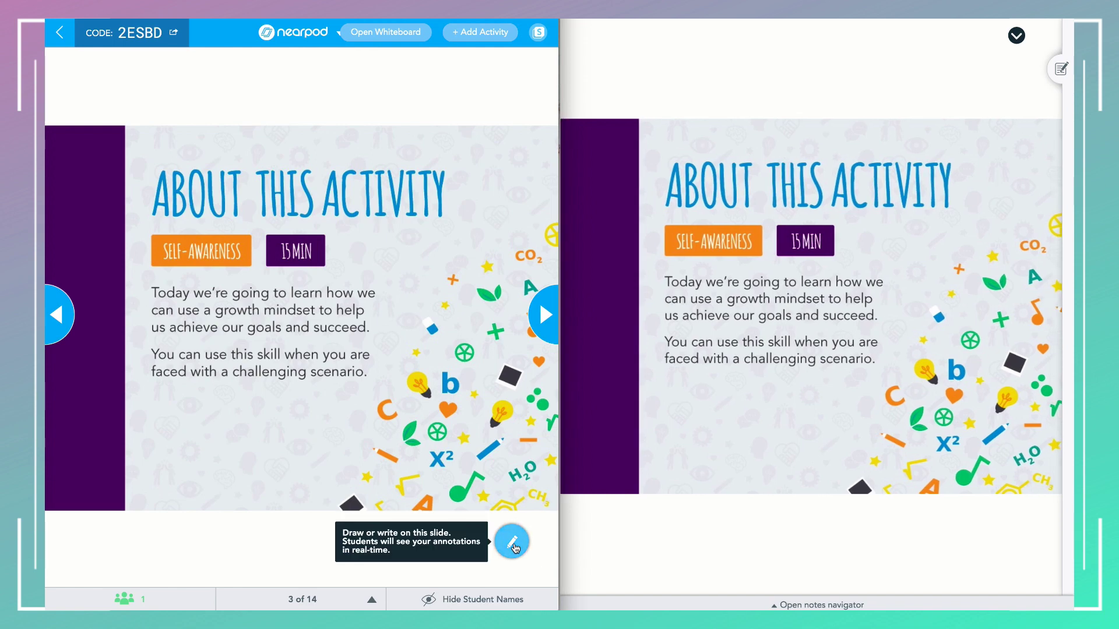
click(513, 544)
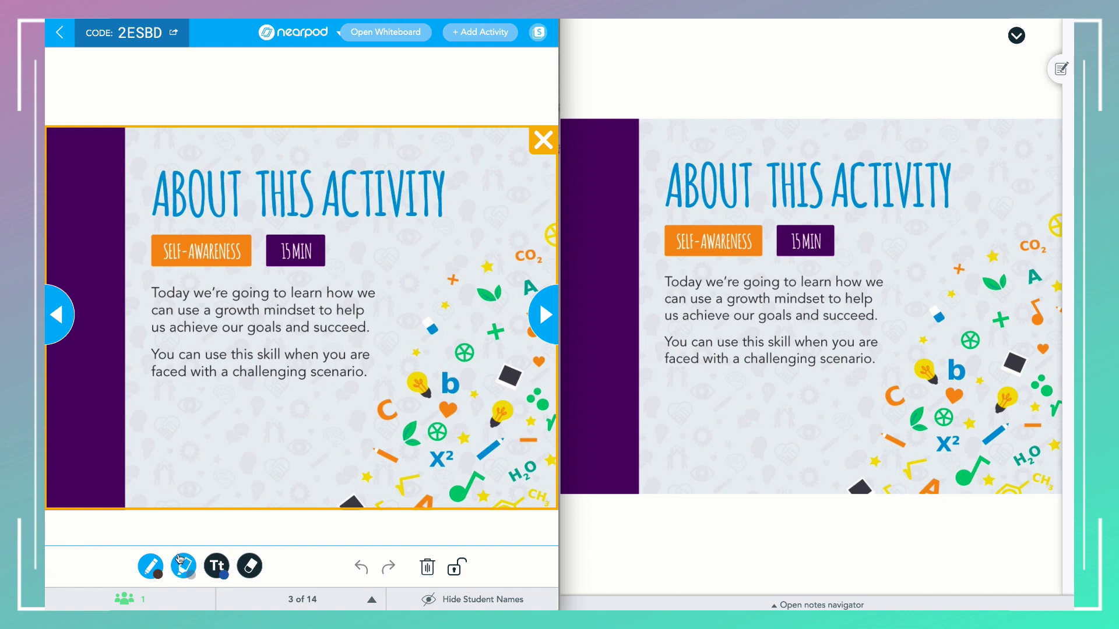
- Highlight 'growth mindset' and 'challenging' on the slide, then erase all annotations
click(185, 570)
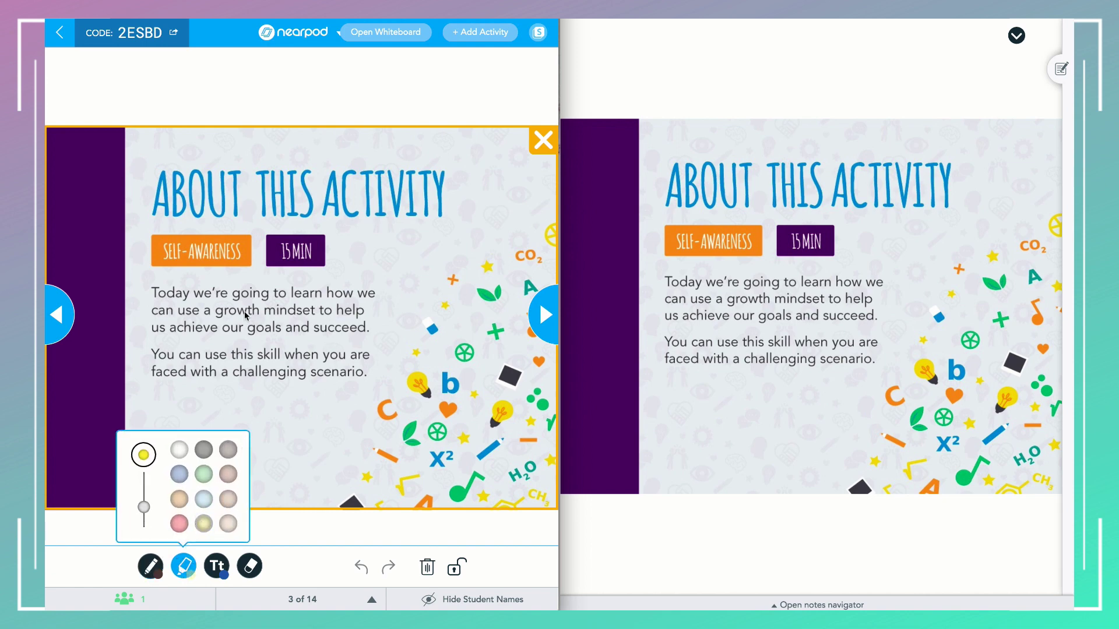
drag(214, 315, 303, 316)
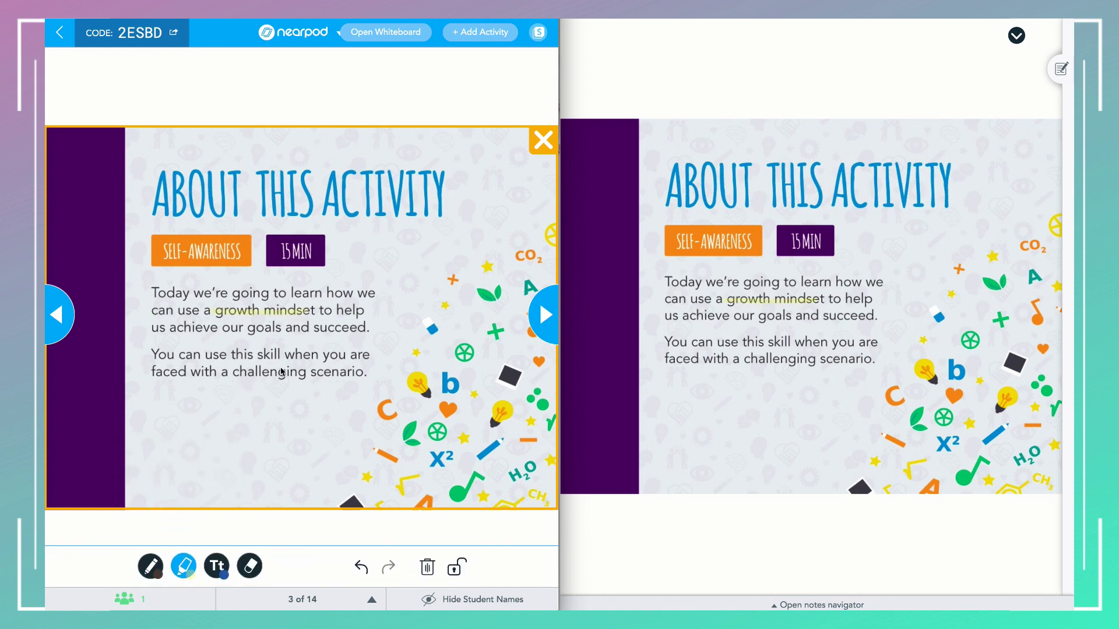
drag(282, 372, 238, 370)
click(429, 566)
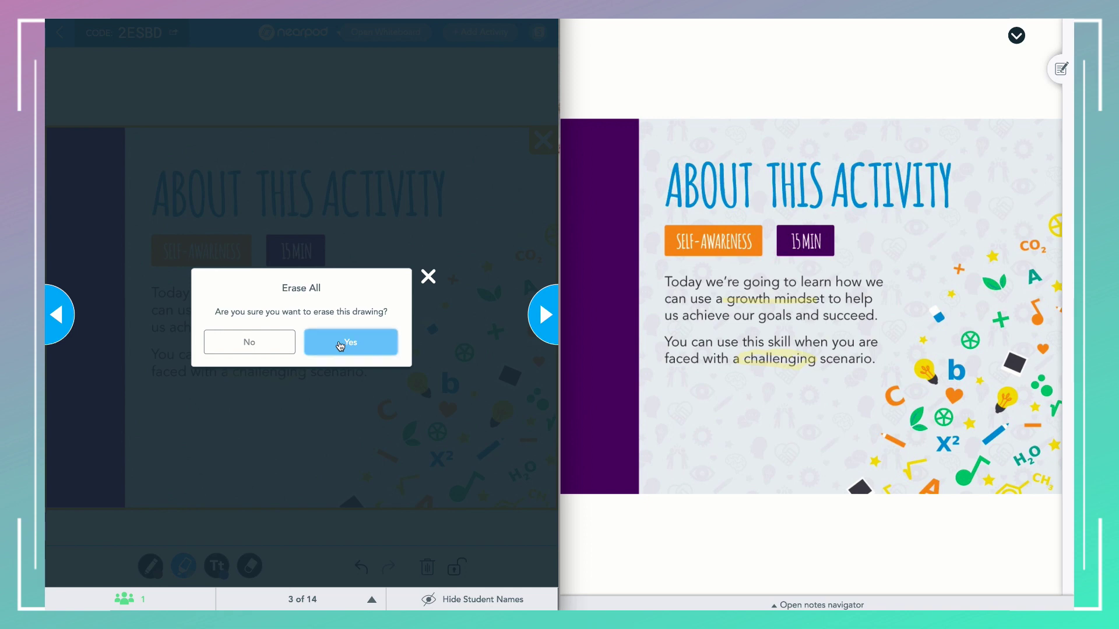
click(340, 344)
- Add a 'Let's get ready!' text note, then exit annotation mode
click(217, 567)
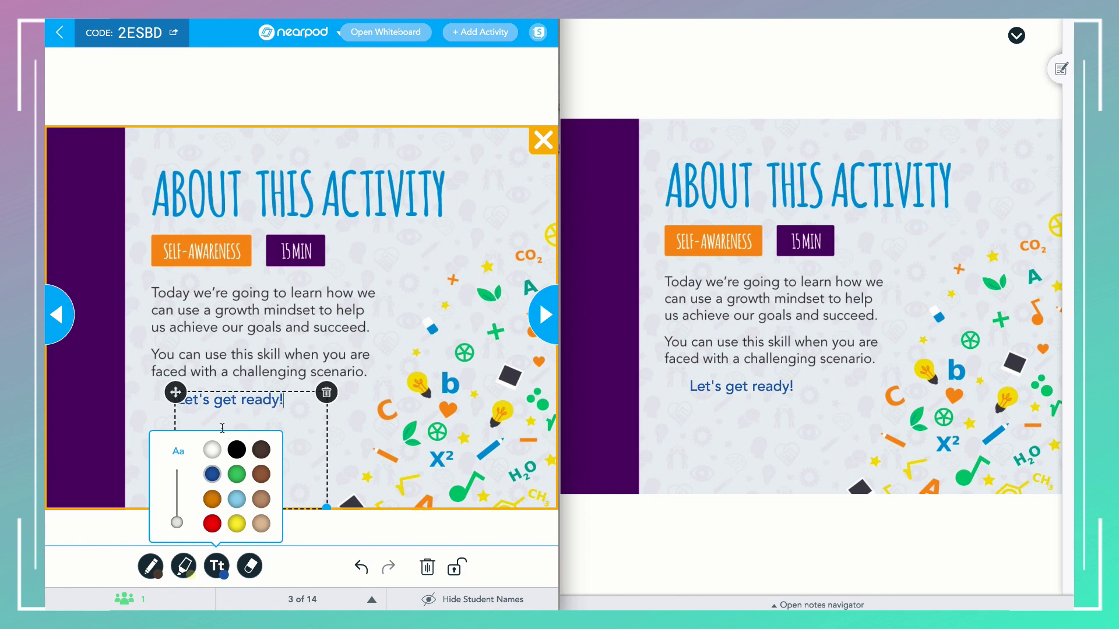
click(118, 441)
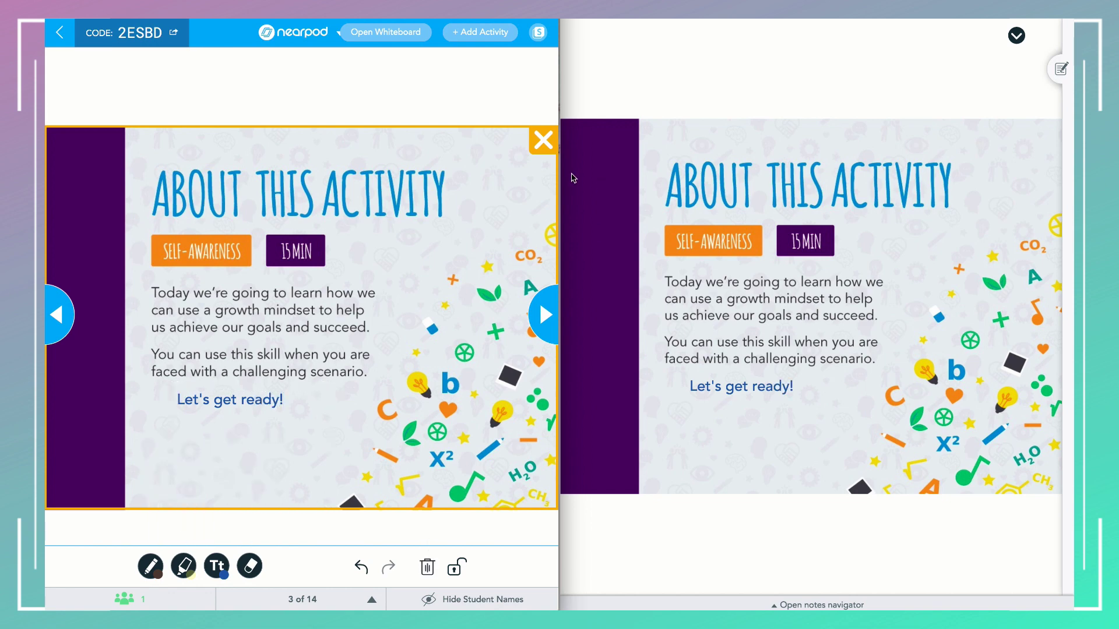
click(543, 140)
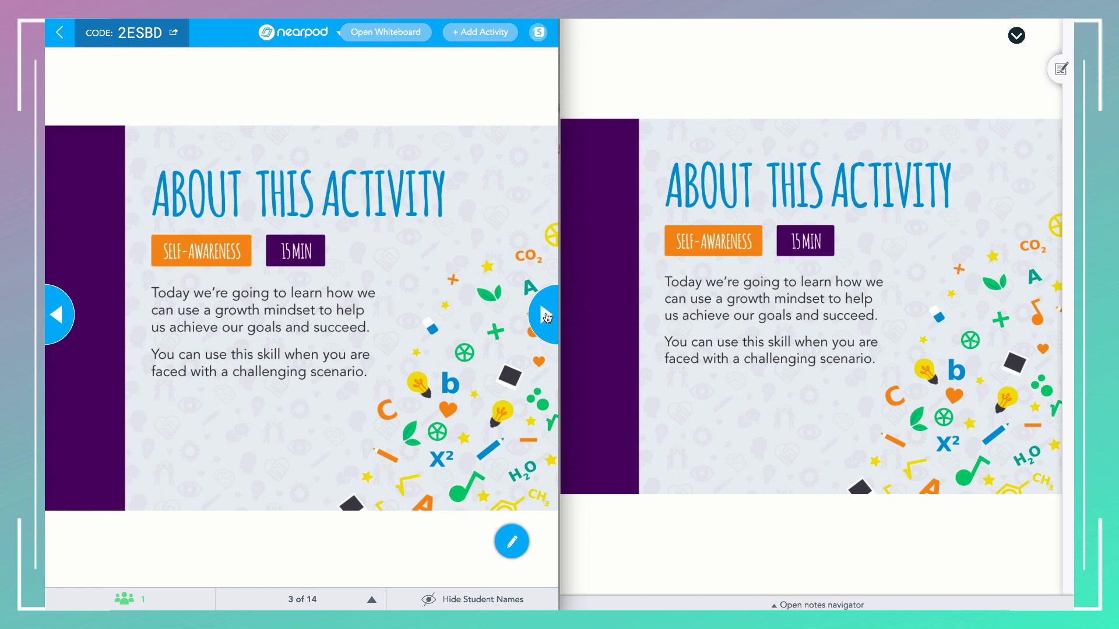
- Advance two slides to Growth Mindset, slide 5, and grey-highlight the bold words 'growth mindset'
click(544, 316)
click(543, 316)
click(512, 542)
click(184, 565)
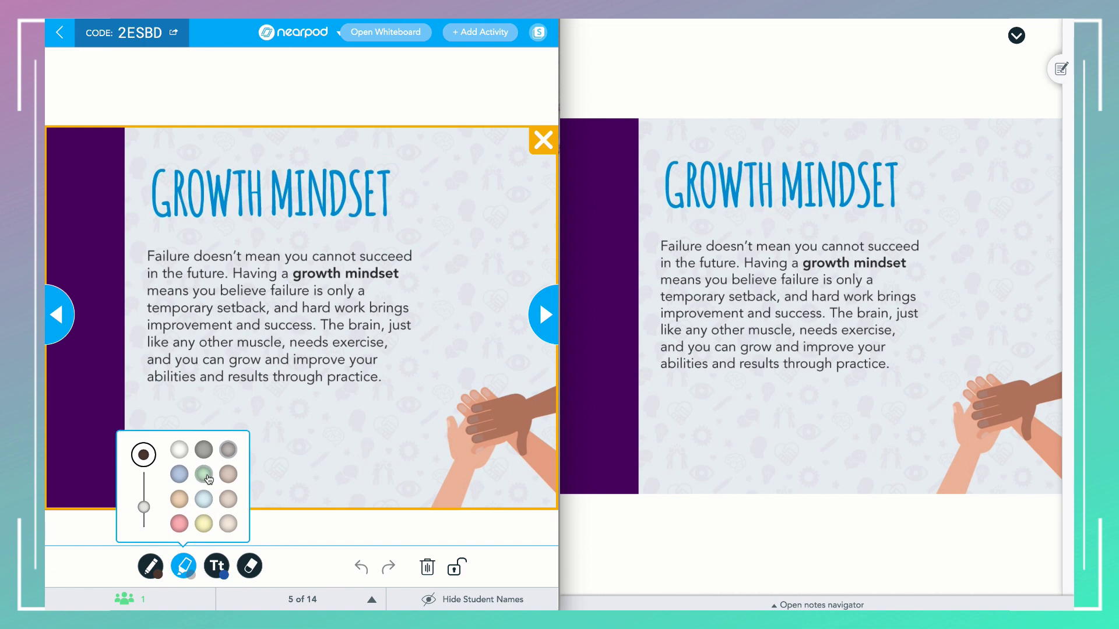
drag(293, 273, 399, 274)
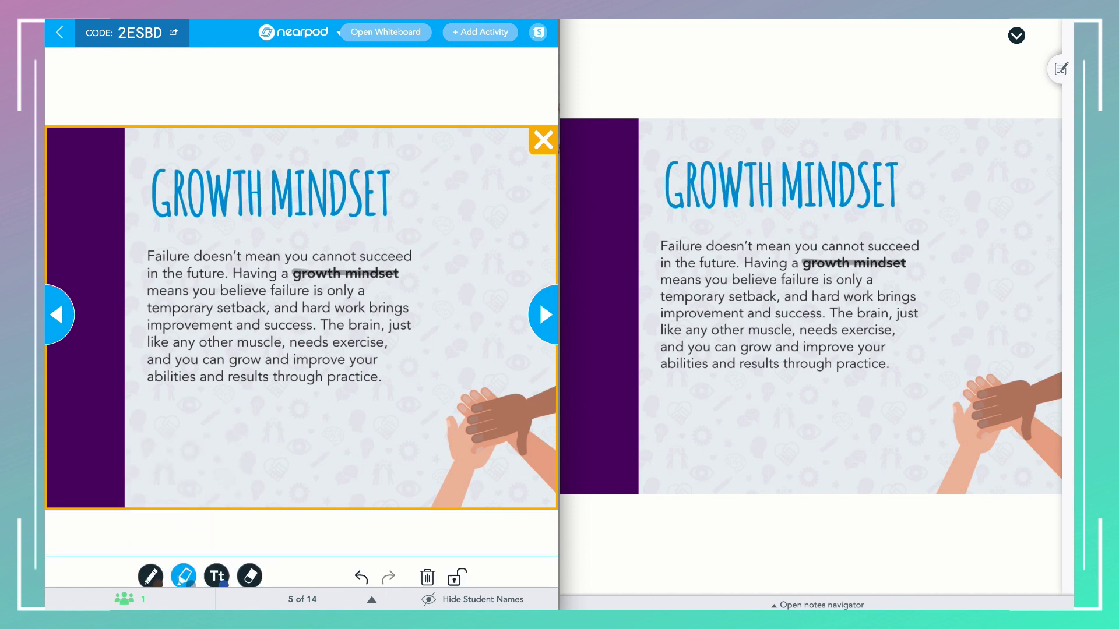